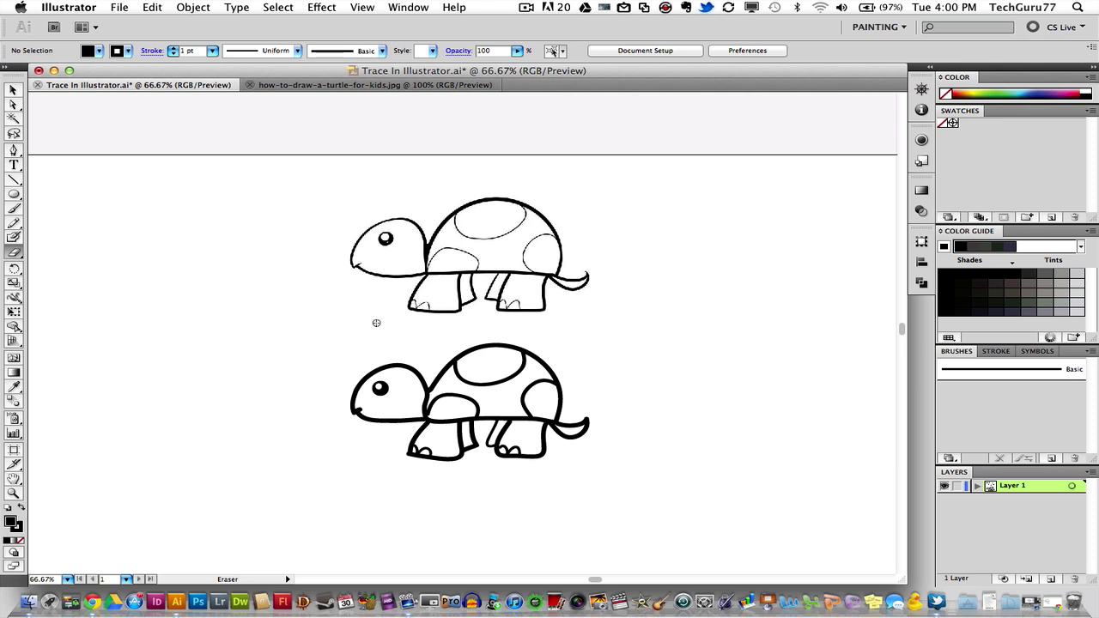
Step: Bring the how-to-draw-a-turtle-for-kids.jpg document to the front and select the Blob Brush tool
{"action": "left_click", "coordinate": [302, 86]}
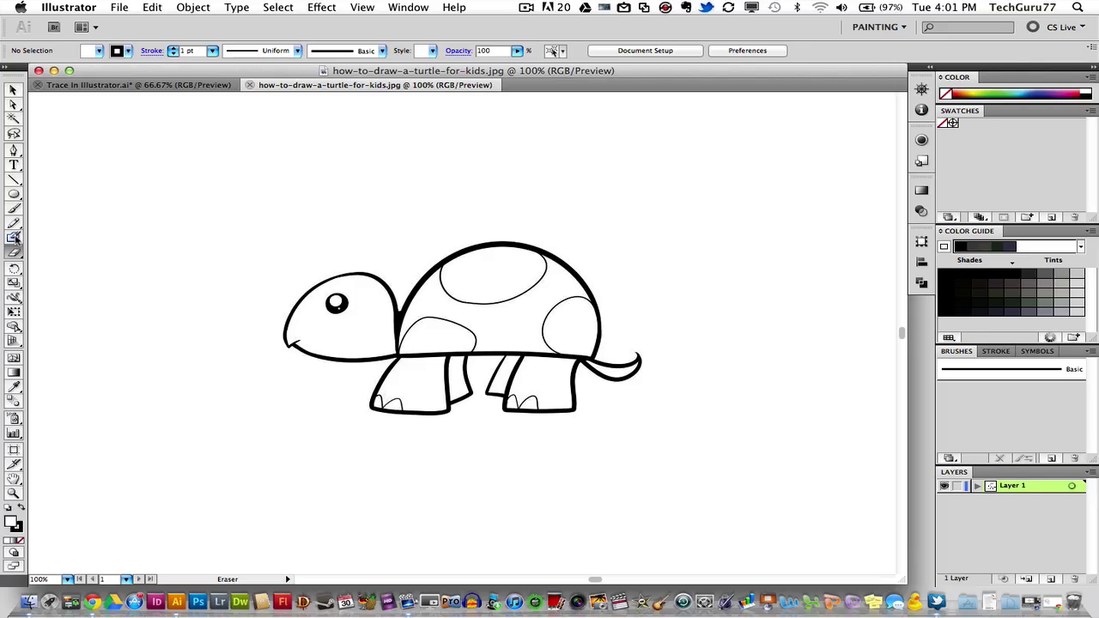
{"action": "left_click", "coordinate": [14, 239]}
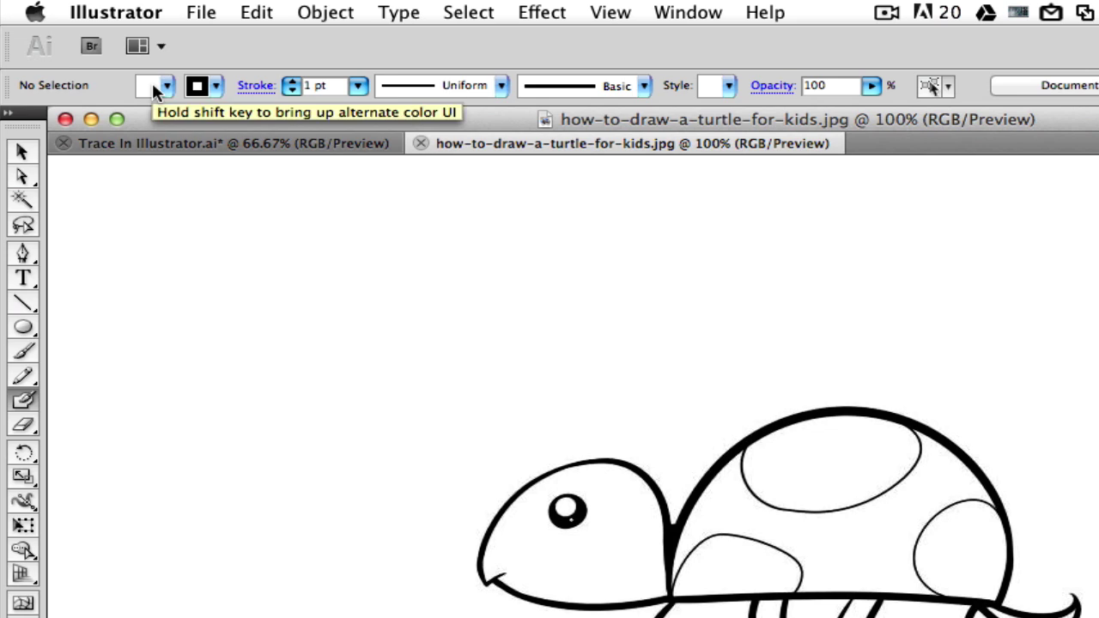
Step: Set the fill to None in the Control bar, keeping the 1 pt black stroke
{"action": "left_click", "coordinate": [167, 91]}
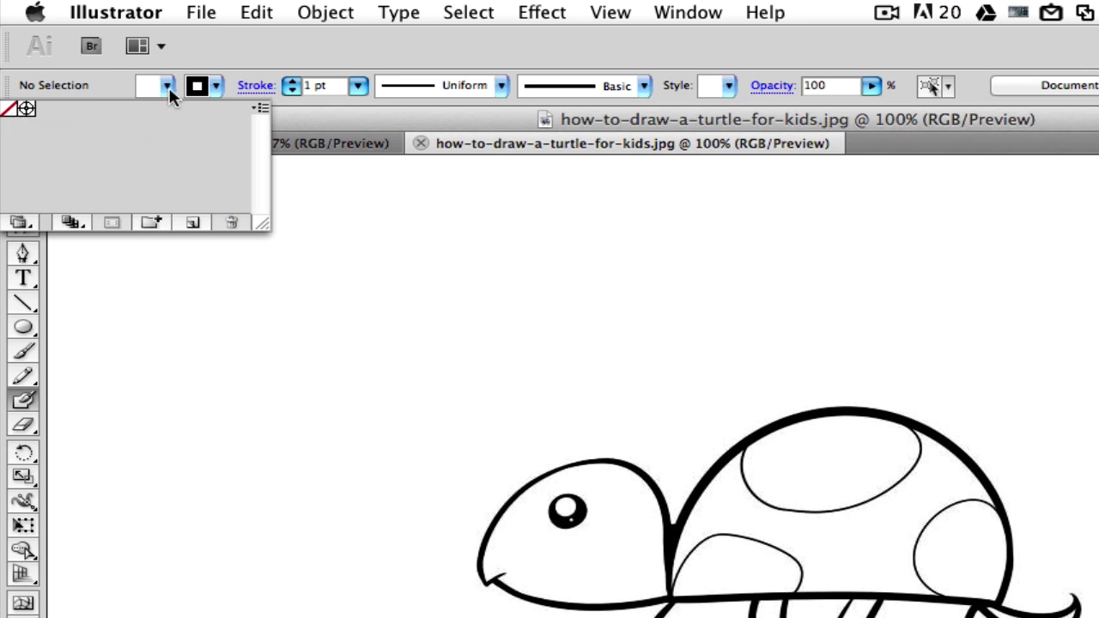
{"action": "left_click", "coordinate": [168, 87]}
{"action": "left_click", "coordinate": [168, 86]}
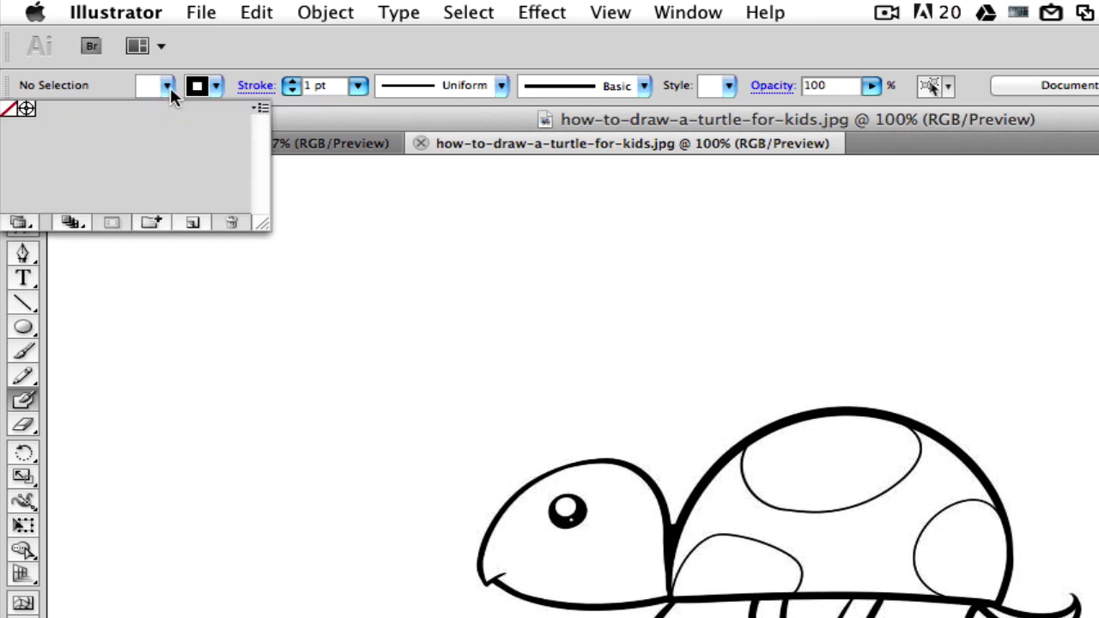
{"action": "left_click", "coordinate": [9, 112]}
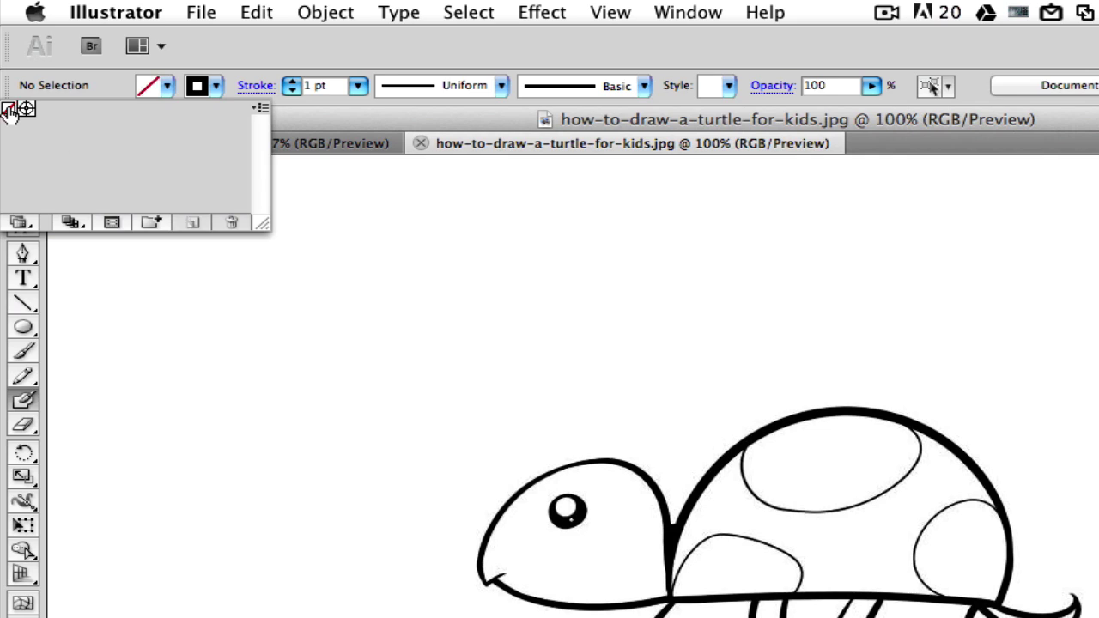
{"action": "left_click", "coordinate": [162, 97]}
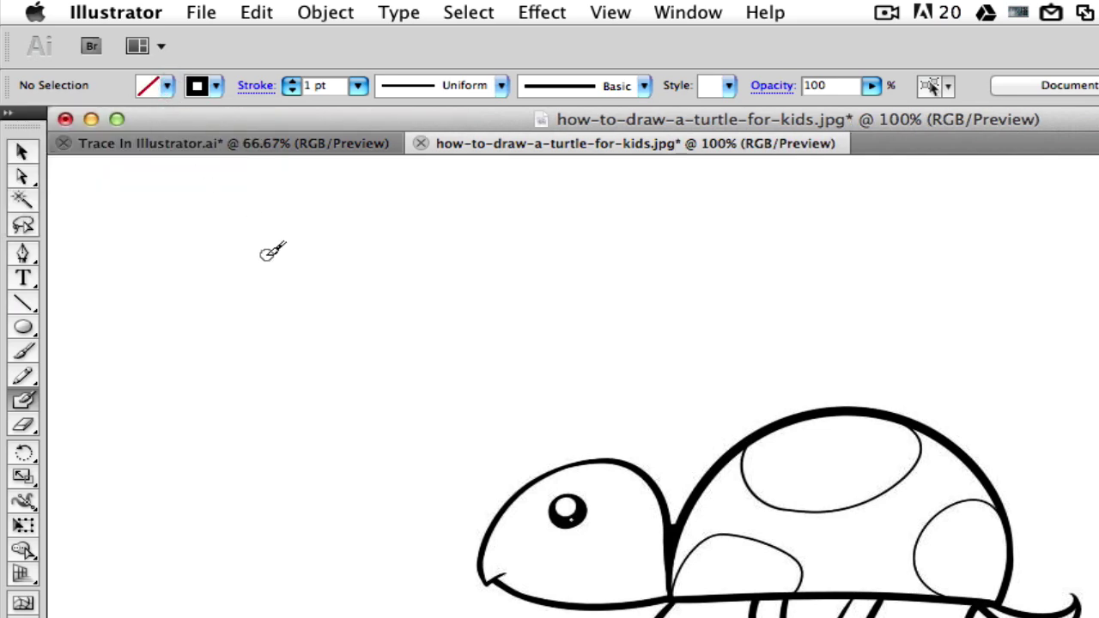
Step: Paint two practice strokes, enlarge the brush twice with ], undo the strokes, and zoom to 150%
{"action": "mouse_move", "coordinate": [293, 280]}
{"action": "left_mouse_down"}
{"action": "mouse_move", "coordinate": [229, 323]}
{"action": "mouse_move", "coordinate": [168, 342]}
{"action": "mouse_move", "coordinate": [137, 294]}
{"action": "left_mouse_up"}
{"action": "mouse_move", "coordinate": [273, 371]}
{"action": "left_mouse_down"}
{"action": "mouse_move", "coordinate": [295, 326]}
{"action": "mouse_move", "coordinate": [376, 344]}
{"action": "left_mouse_up"}
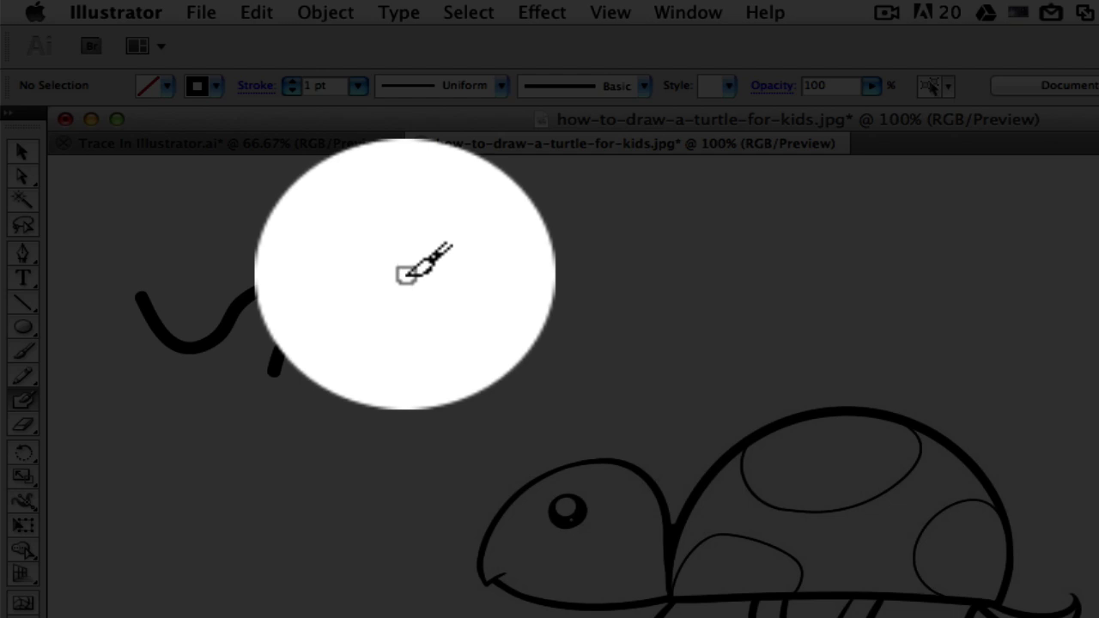
{"action": "key", "text": "bracketright"}
{"action": "key", "text": "bracketright"}
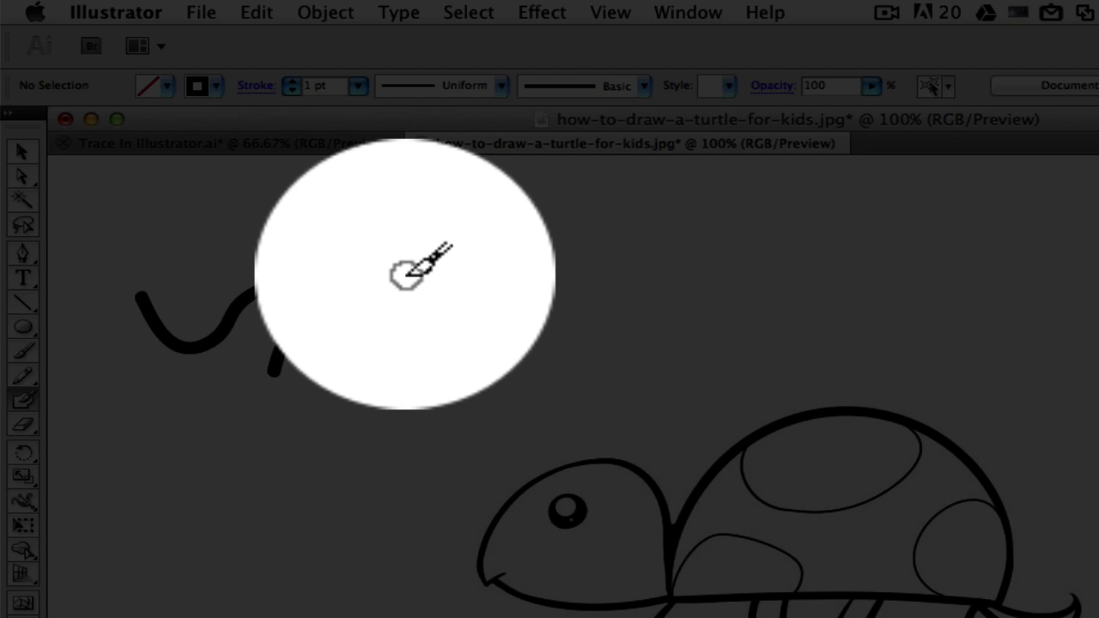
{"action": "key", "text": "bracketright"}
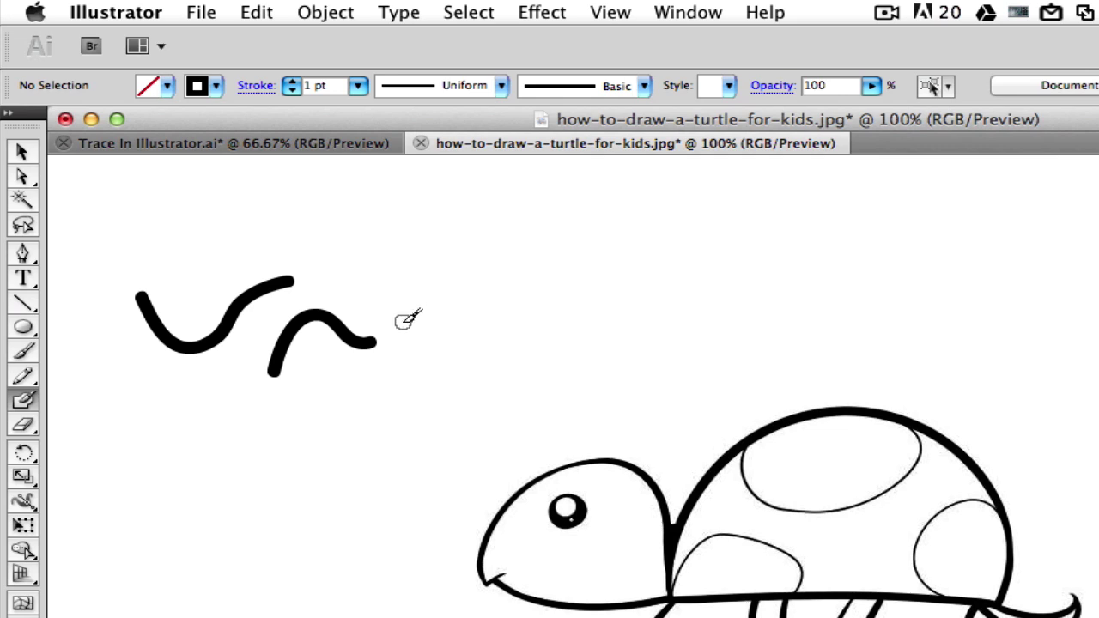
{"action": "key", "text": "super+z"}
{"action": "key", "text": "super+z"}
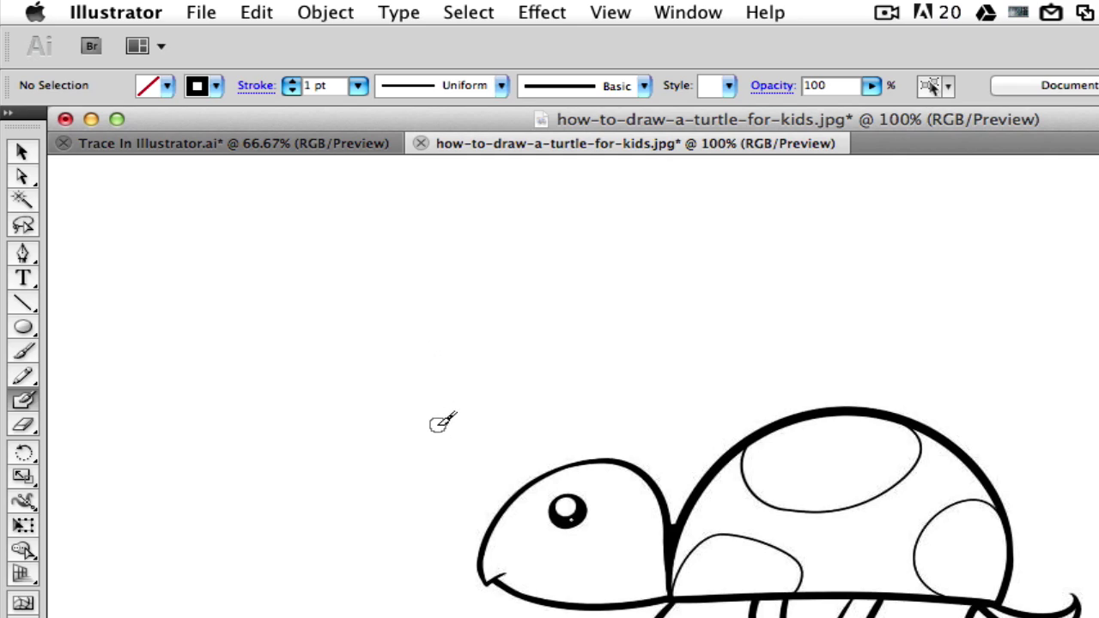
{"action": "key", "text": "super+equal"}
Step: Trace the back of the turtle's head, discarding a stray test stroke and the jaw stroke
{"action": "scroll", "coordinate": [254, 242], "scroll_direction": "down", "scroll_amount": 2}
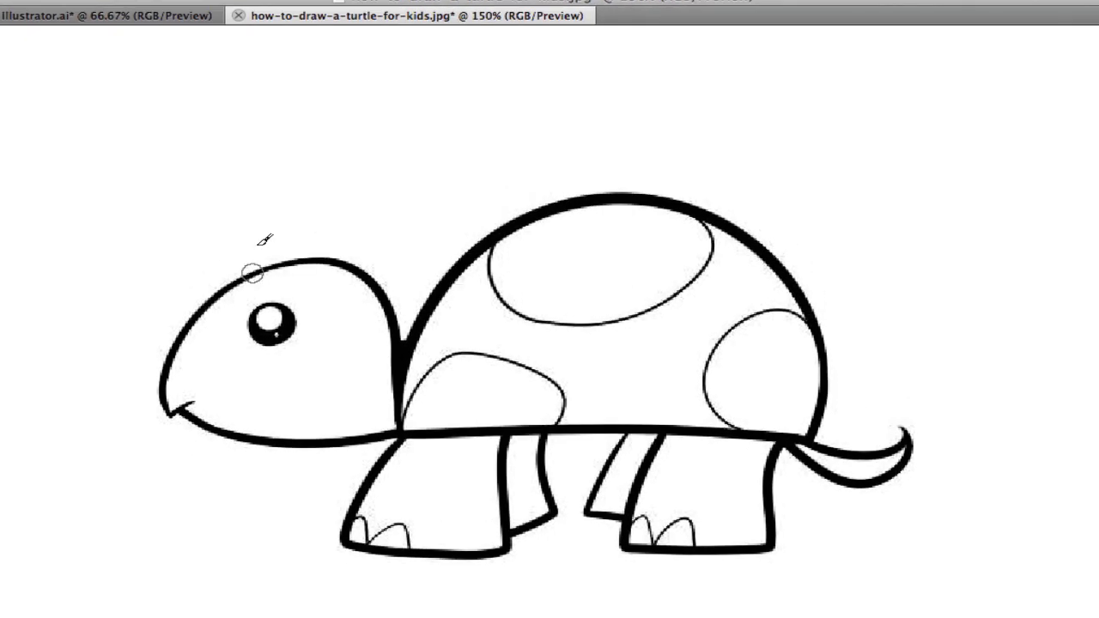
{"action": "scroll", "coordinate": [254, 177], "scroll_direction": "down", "scroll_amount": 2}
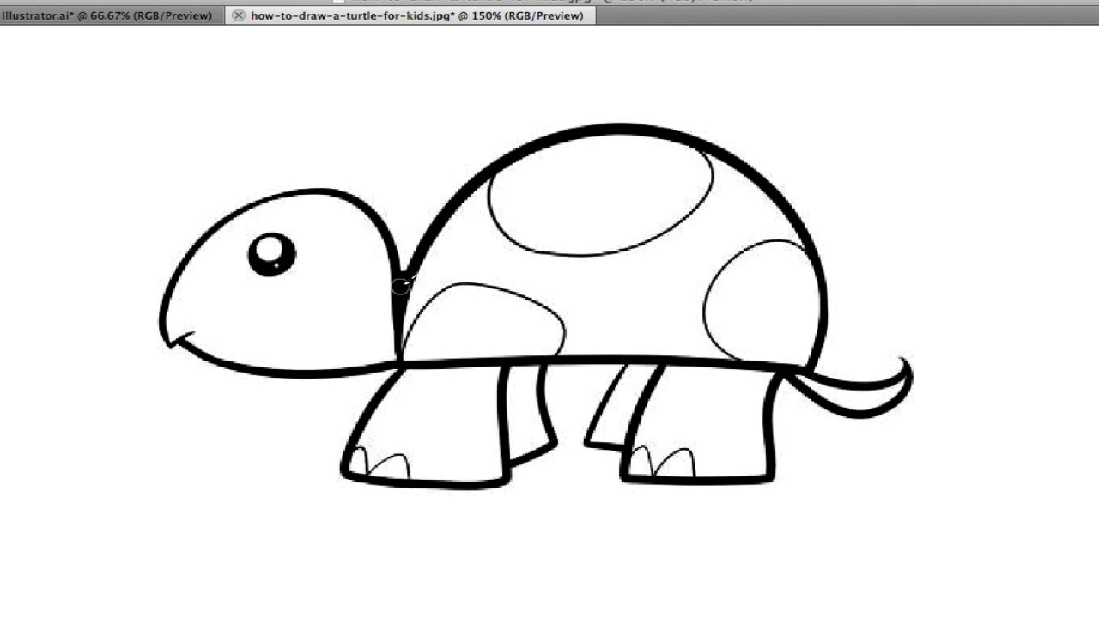
{"action": "mouse_move", "coordinate": [401, 286]}
{"action": "left_mouse_down"}
{"action": "mouse_move", "coordinate": [407, 252]}
{"action": "mouse_move", "coordinate": [389, 212]}
{"action": "mouse_move", "coordinate": [362, 186]}
{"action": "mouse_move", "coordinate": [324, 186]}
{"action": "mouse_move", "coordinate": [248, 207]}
{"action": "mouse_move", "coordinate": [201, 242]}
{"action": "mouse_move", "coordinate": [171, 347]}
{"action": "left_mouse_up"}
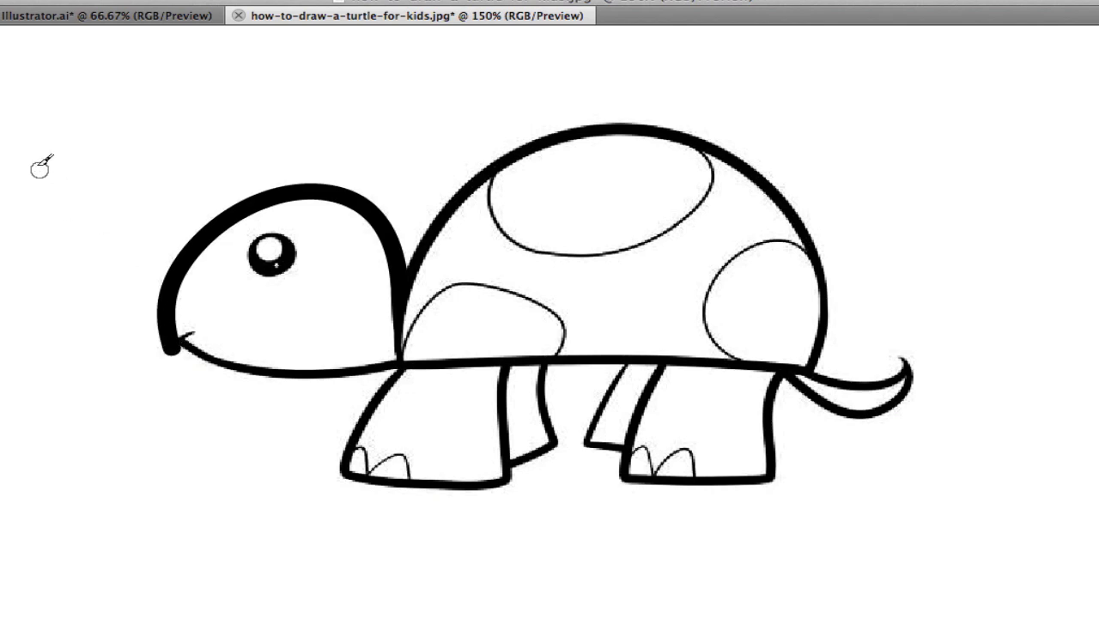
{"action": "left_click_drag", "start_coordinate": [37, 165], "coordinate": [95, 155]}
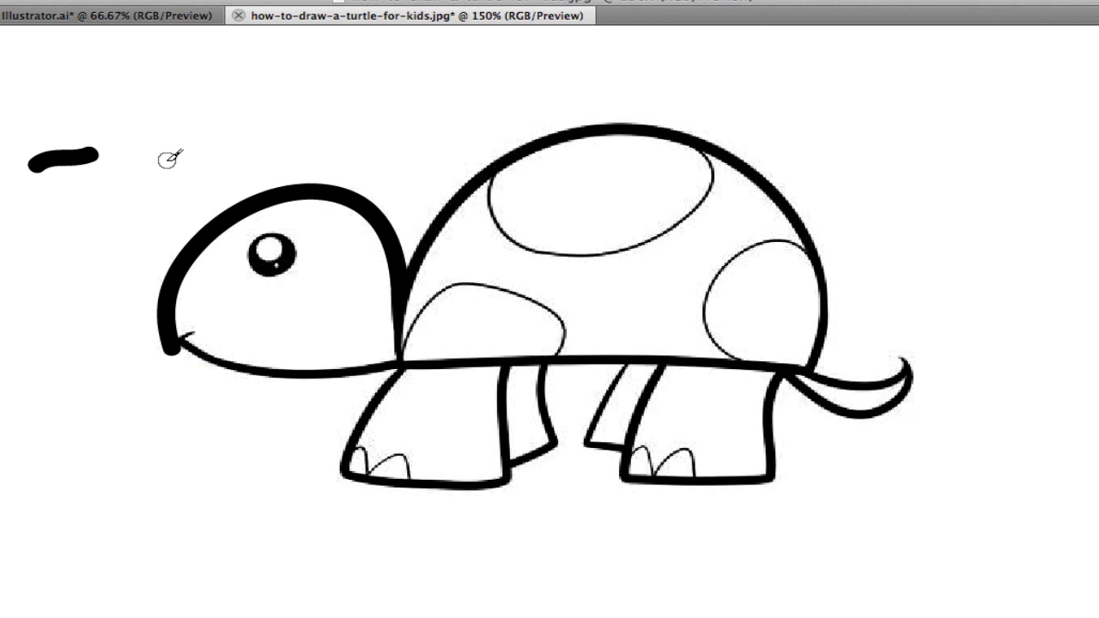
{"action": "key", "text": "ctrl+z"}
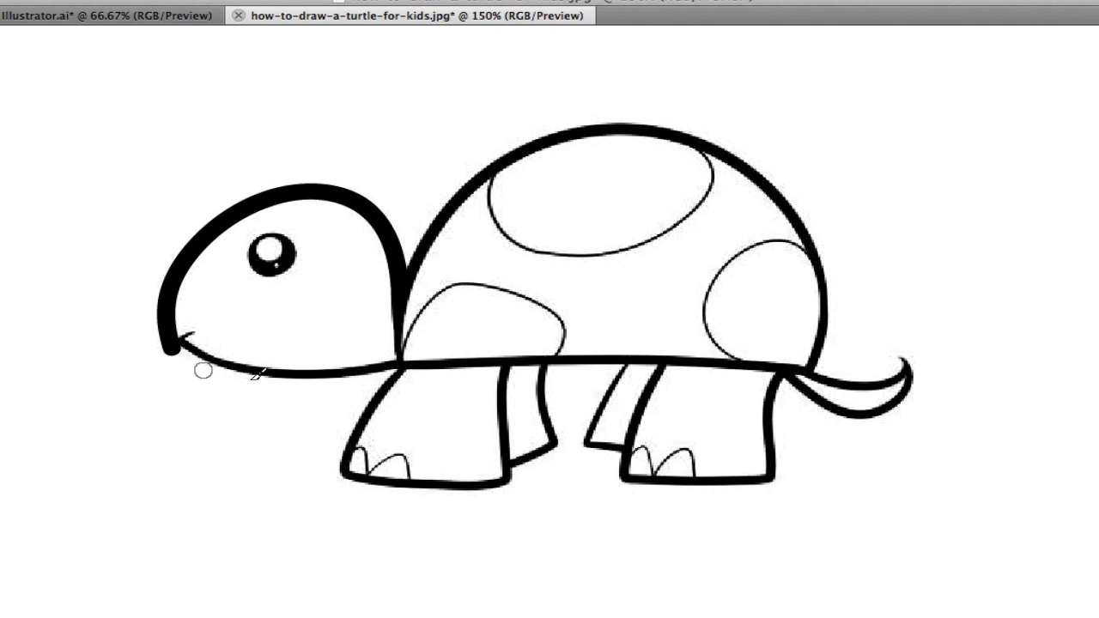
{"action": "left_click_drag", "start_coordinate": [391, 367], "coordinate": [223, 390]}
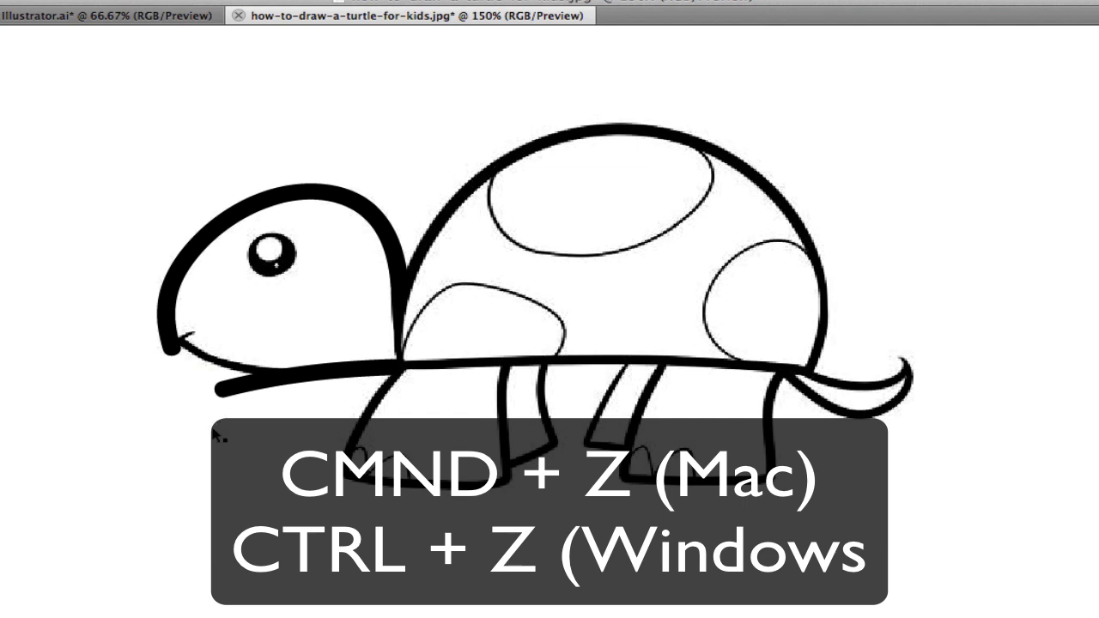
{"action": "key", "text": "super+z"}
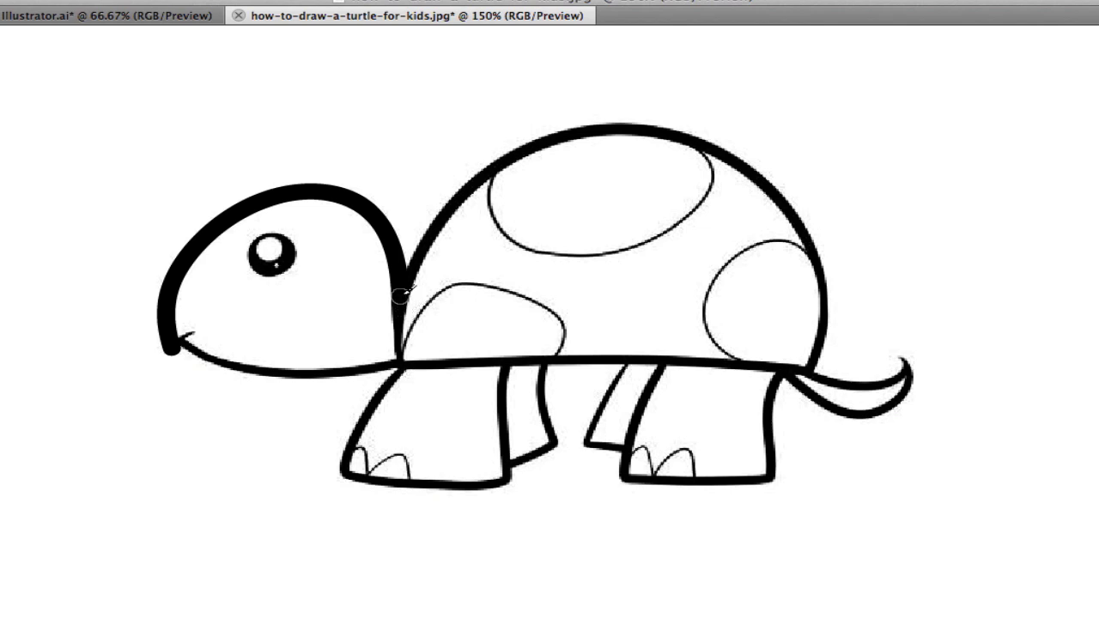
Step: Paint one thick black stroke along the shell outline from the neck over the top
{"action": "mouse_move", "coordinate": [401, 295]}
{"action": "left_mouse_down"}
{"action": "mouse_move", "coordinate": [453, 202]}
{"action": "mouse_move", "coordinate": [511, 155]}
{"action": "mouse_move", "coordinate": [557, 131]}
{"action": "mouse_move", "coordinate": [639, 115]}
{"action": "mouse_move", "coordinate": [682, 122]}
{"action": "mouse_move", "coordinate": [759, 167]}
{"action": "mouse_move", "coordinate": [817, 244]}
{"action": "mouse_move", "coordinate": [833, 330]}
{"action": "mouse_move", "coordinate": [802, 367]}
{"action": "left_mouse_up"}
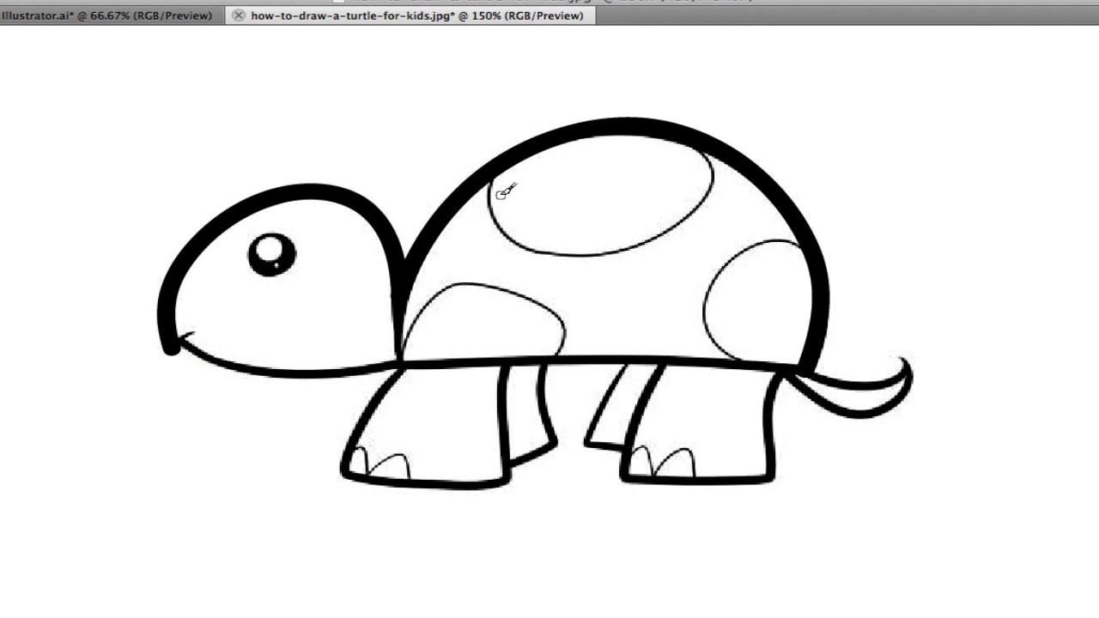
Step: Outline the top shell spot, undoing the first attempt and redrawing it
{"action": "mouse_move", "coordinate": [501, 173]}
{"action": "left_mouse_down"}
{"action": "mouse_move", "coordinate": [495, 203]}
{"action": "mouse_move", "coordinate": [537, 250]}
{"action": "mouse_move", "coordinate": [588, 247]}
{"action": "mouse_move", "coordinate": [668, 224]}
{"action": "mouse_move", "coordinate": [709, 191]}
{"action": "mouse_move", "coordinate": [719, 144]}
{"action": "left_mouse_up"}
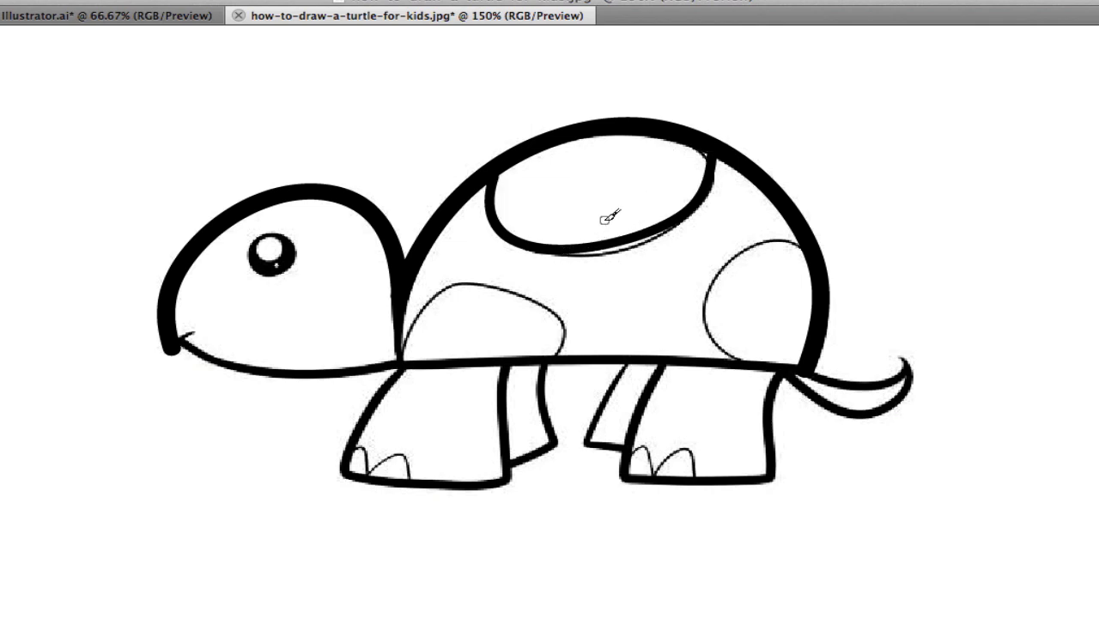
{"action": "key", "text": "ctrl+z"}
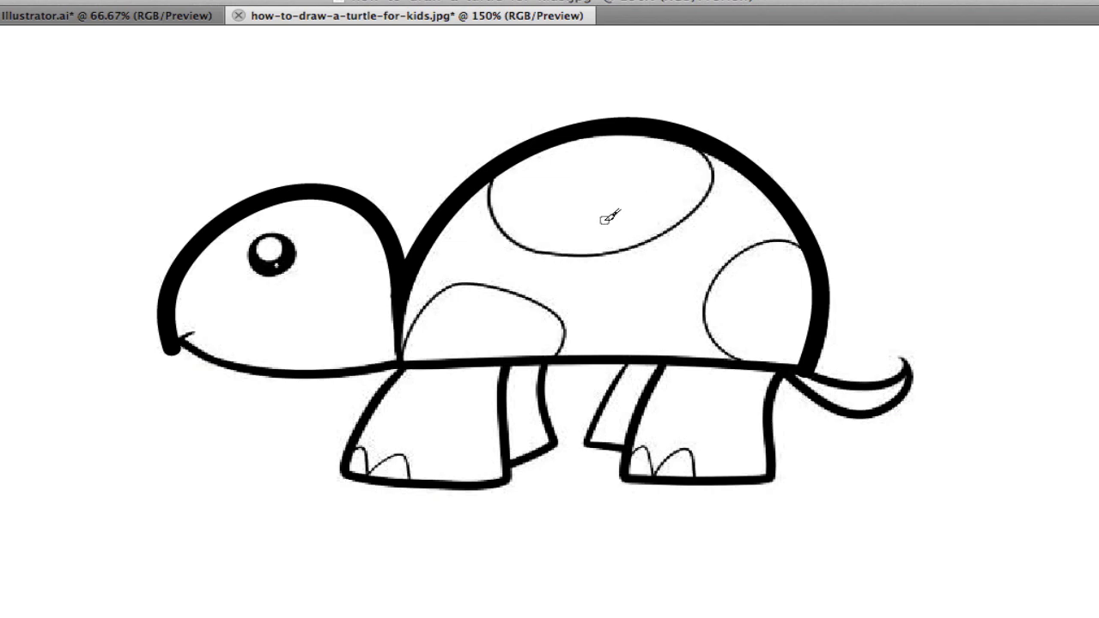
{"action": "mouse_move", "coordinate": [494, 176]}
{"action": "left_mouse_down"}
{"action": "mouse_move", "coordinate": [500, 218]}
{"action": "mouse_move", "coordinate": [534, 249]}
{"action": "mouse_move", "coordinate": [603, 246]}
{"action": "mouse_move", "coordinate": [679, 219]}
{"action": "mouse_move", "coordinate": [714, 184]}
{"action": "mouse_move", "coordinate": [702, 145]}
{"action": "left_mouse_up"}
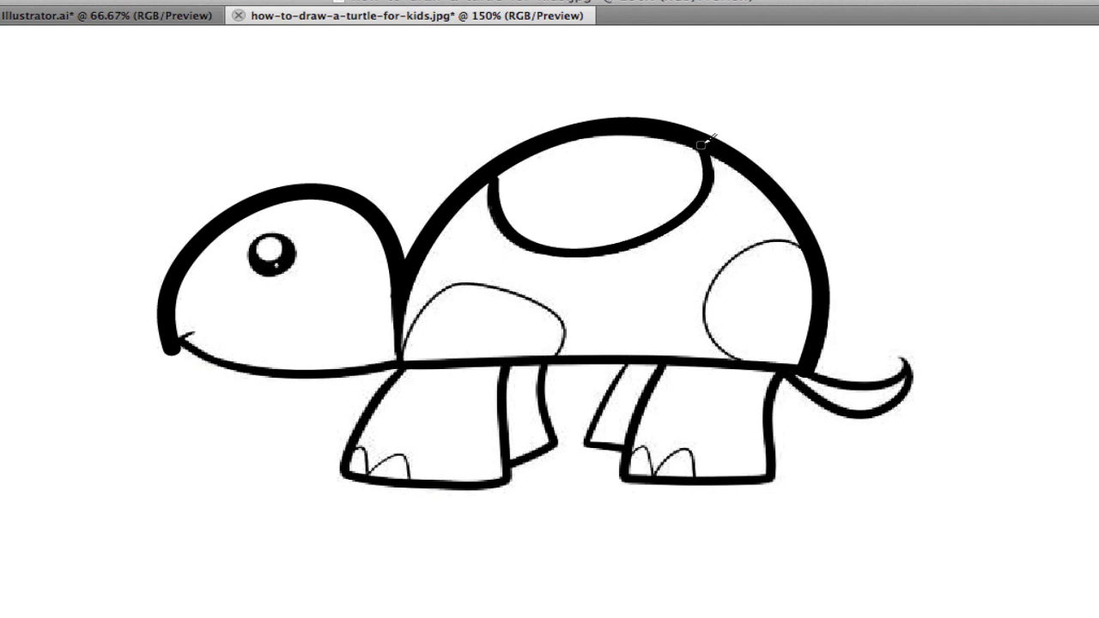
Step: In Trace In Illustrator.ai, select the original top turtle and nudge it slightly upward
{"action": "left_click", "coordinate": [142, 24]}
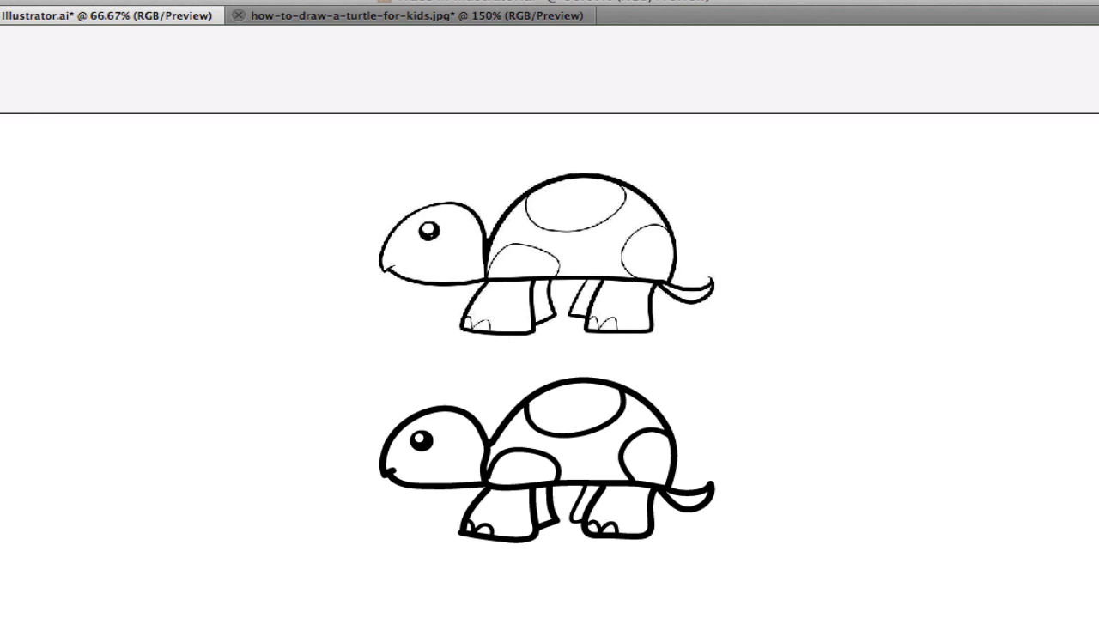
{"action": "left_click", "coordinate": [497, 238]}
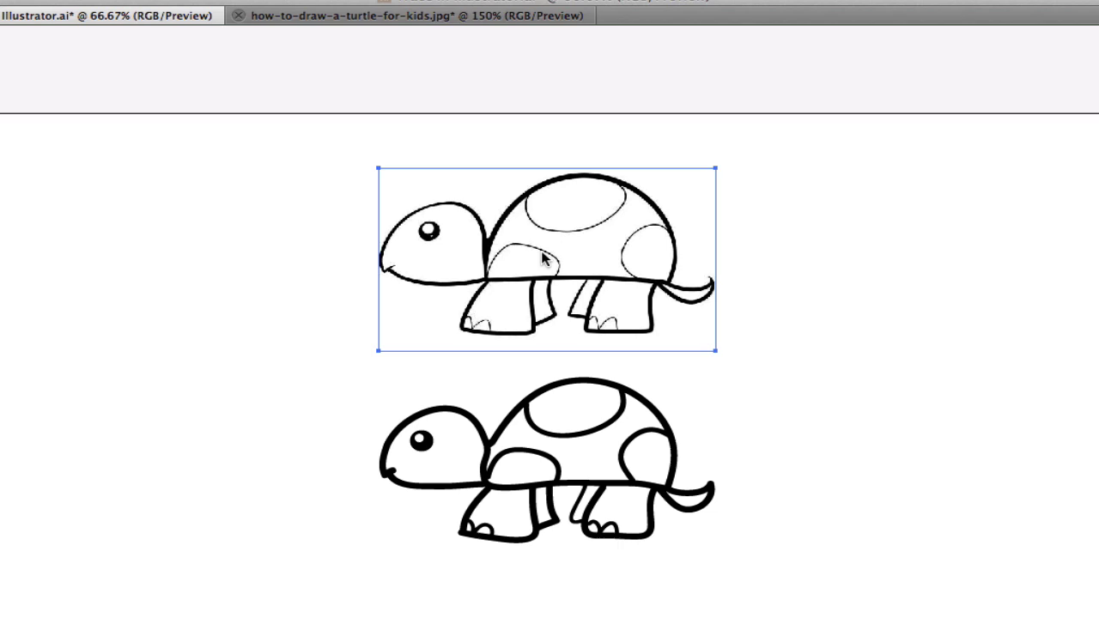
{"action": "left_click_drag", "start_coordinate": [542, 258], "coordinate": [544, 241]}
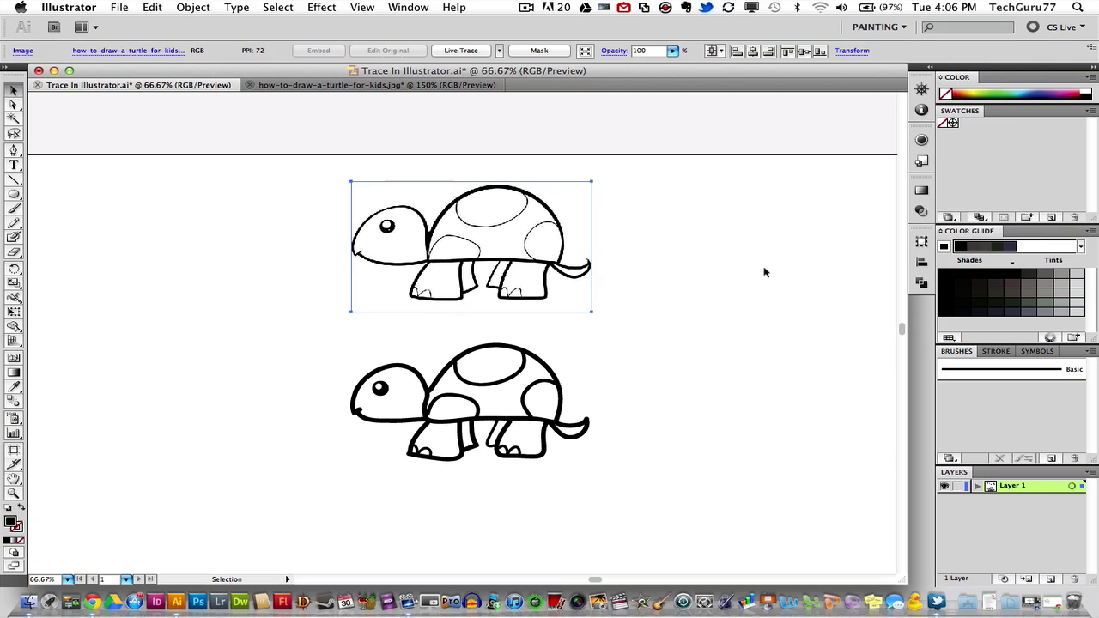
Step: Toggle the Layers panel off and back on from the Window menu, then float it over the canvas
{"action": "left_click", "coordinate": [413, 8]}
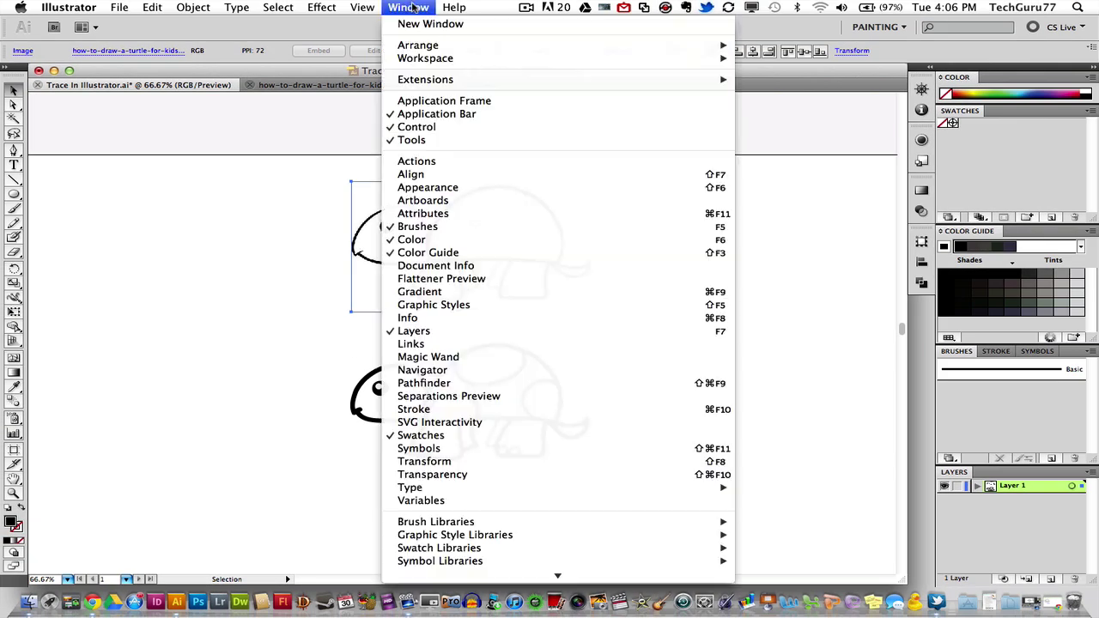
{"action": "left_click", "coordinate": [415, 333]}
{"action": "left_click", "coordinate": [404, 7]}
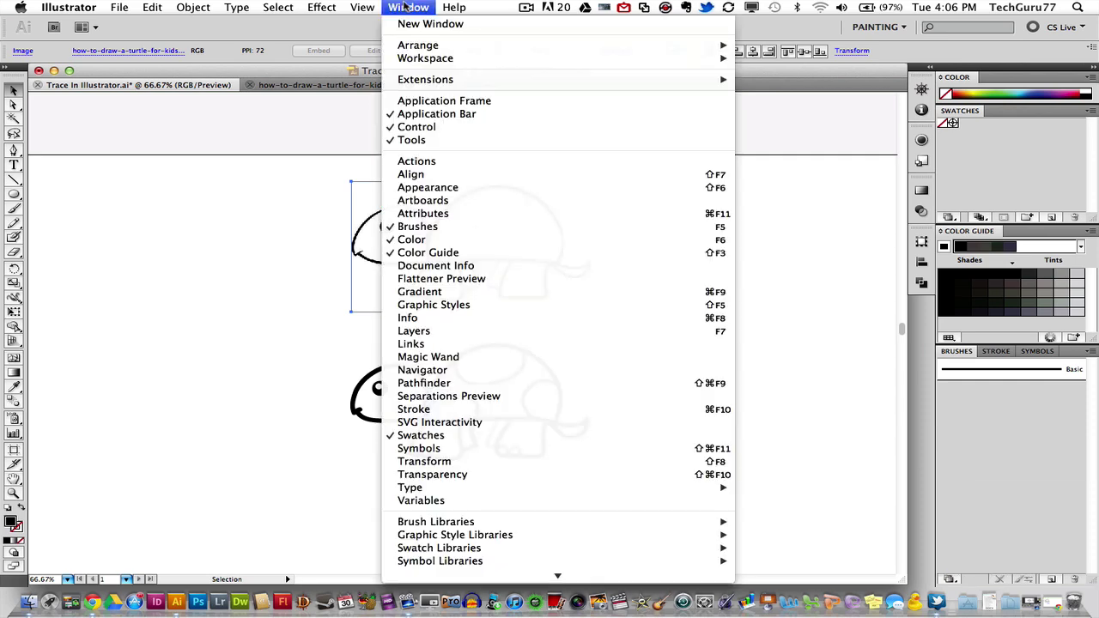
{"action": "left_click", "coordinate": [415, 330]}
{"action": "left_click_drag", "start_coordinate": [954, 471], "coordinate": [672, 222]}
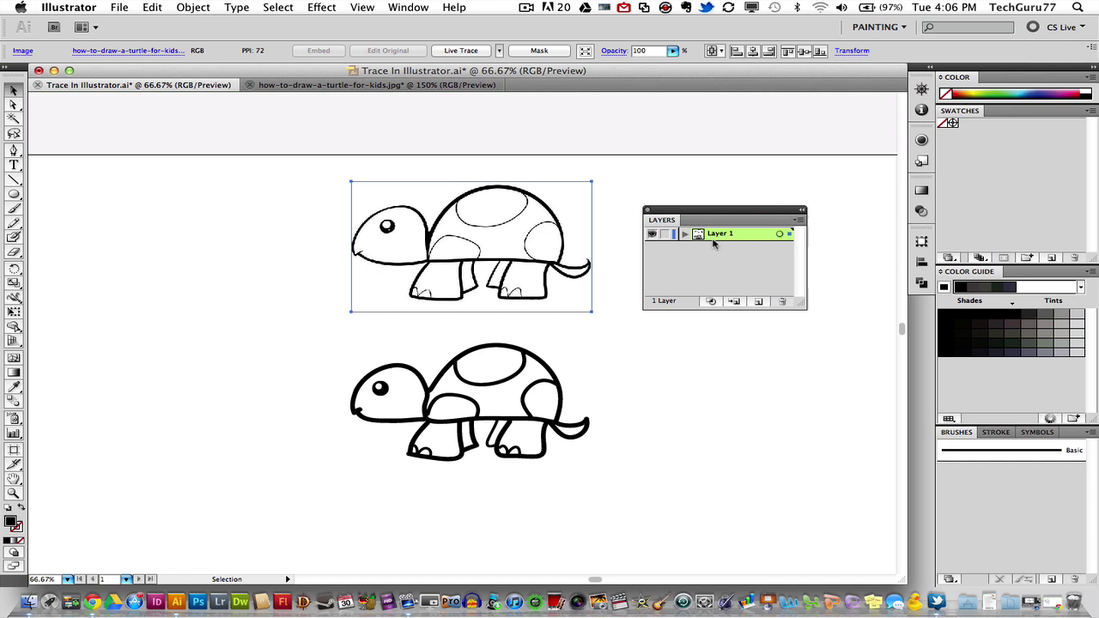
Step: Expand Layer 1 to reveal its two compound paths and the placed turtle image
{"action": "left_click", "coordinate": [684, 234]}
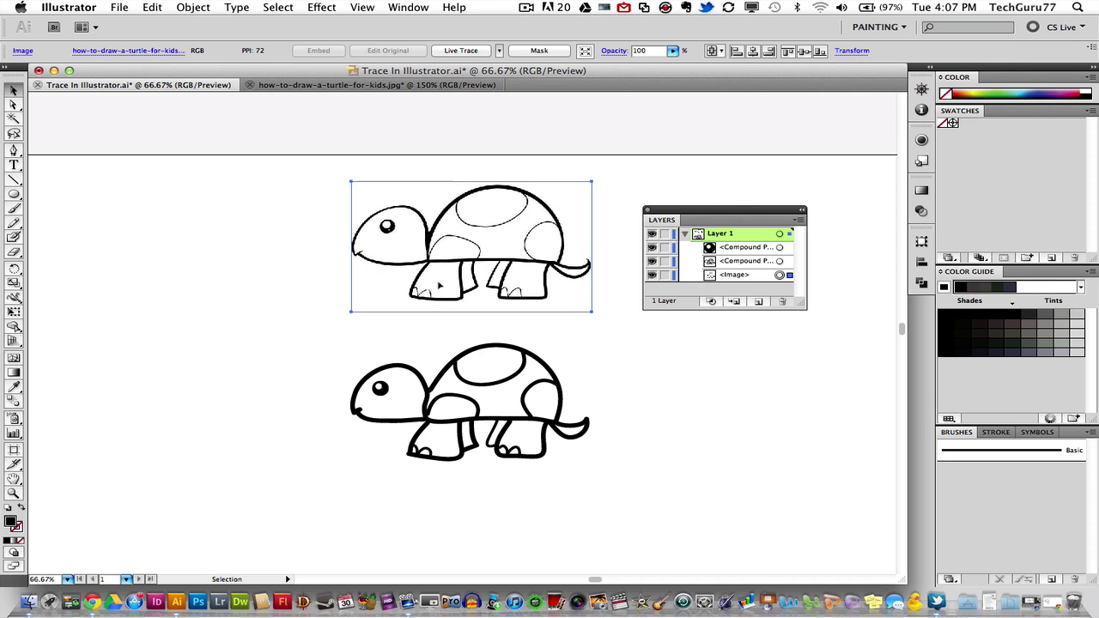
Step: Collapse Layer 1 and create an empty Layer 2 above it for tracing
{"action": "left_click", "coordinate": [684, 234]}
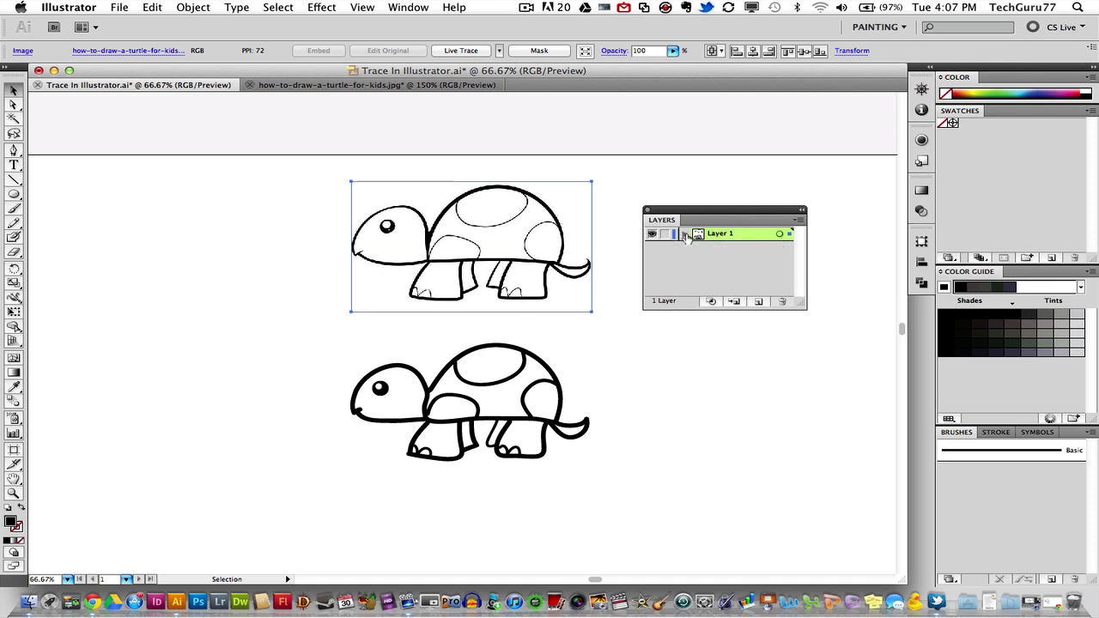
{"action": "left_click", "coordinate": [759, 302]}
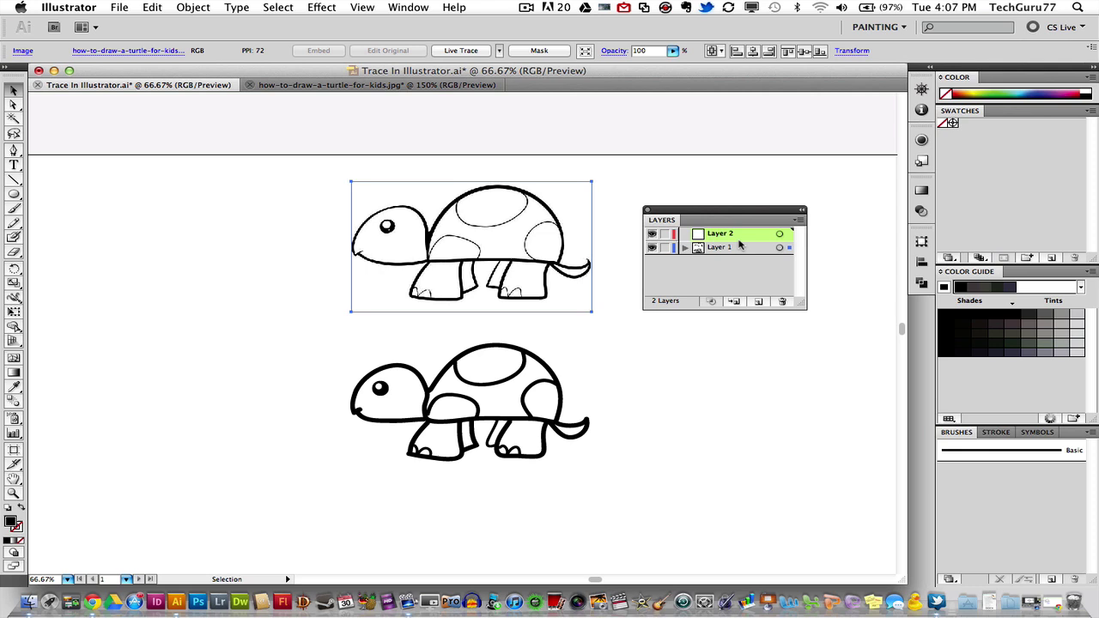